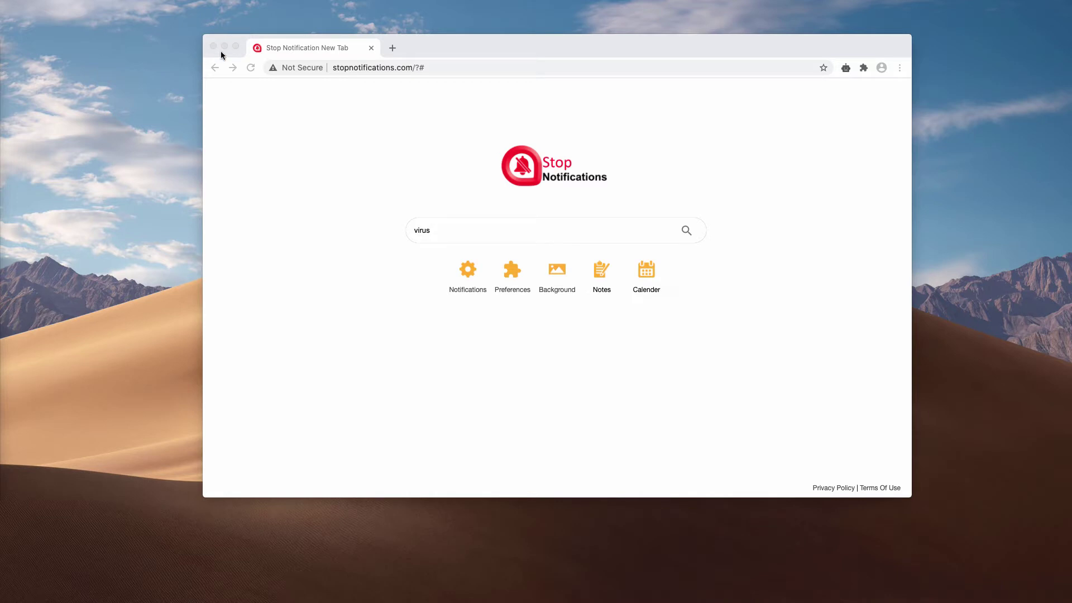
Run the "virus" search from the Stop Notifications page and close the tab with the search results
left_click(453, 46)
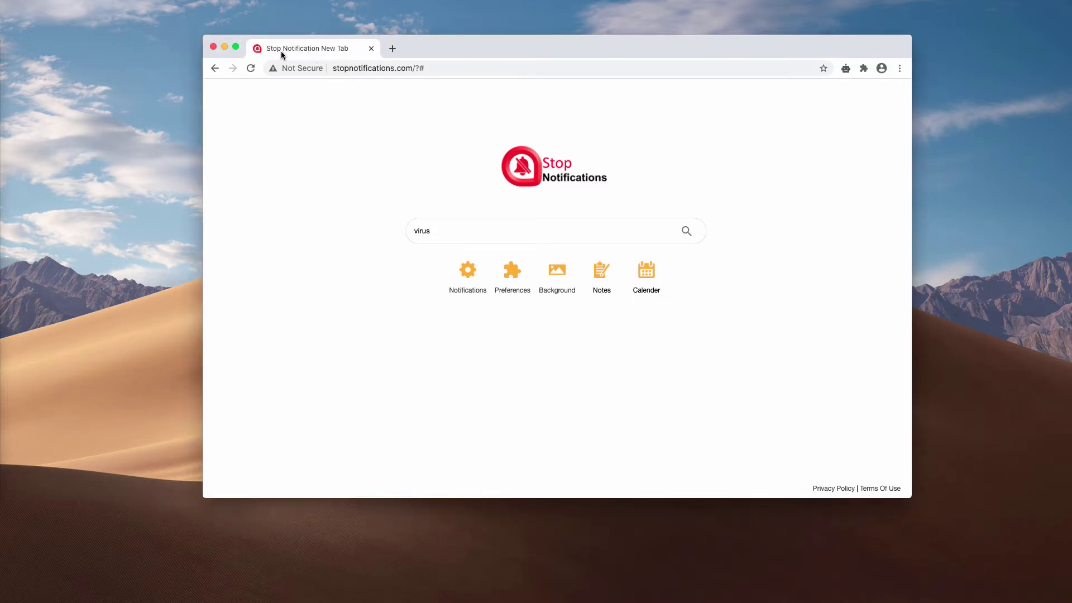
left_click_drag(432, 51, 422, 46)
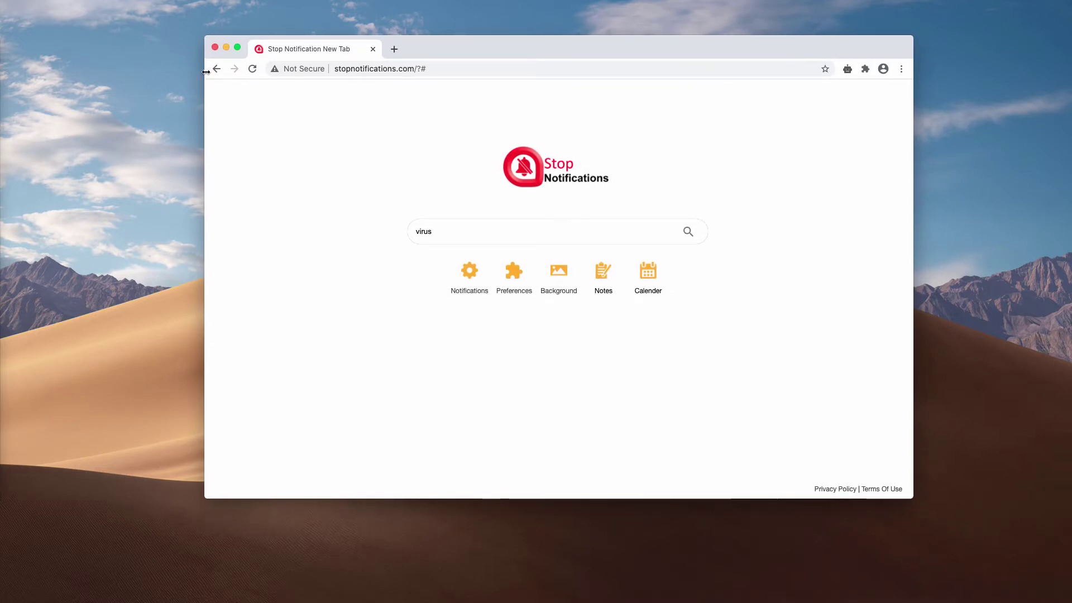
left_click(465, 232)
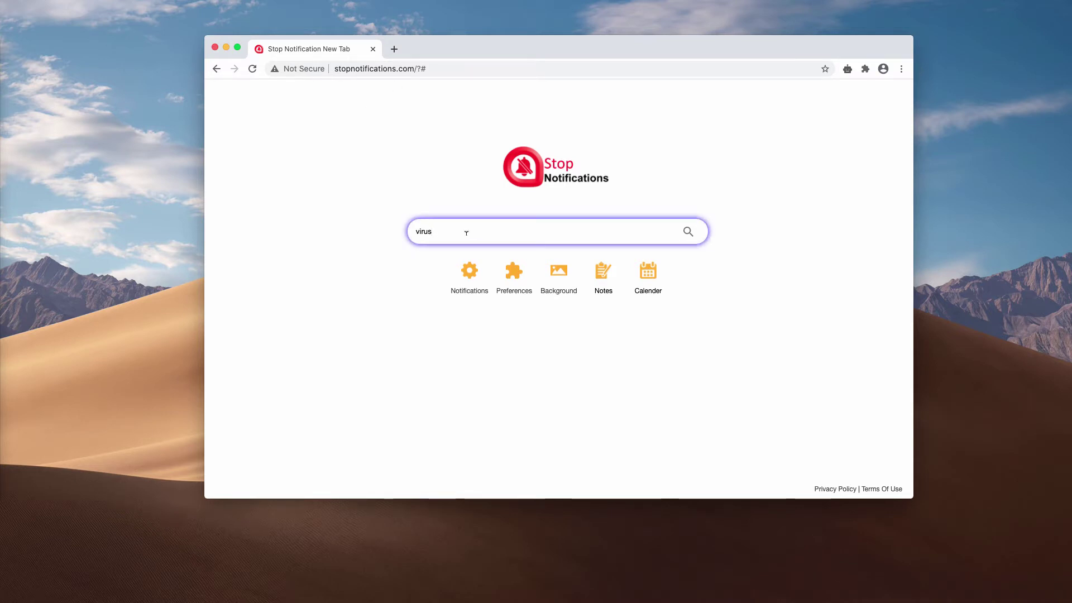
key("Return")
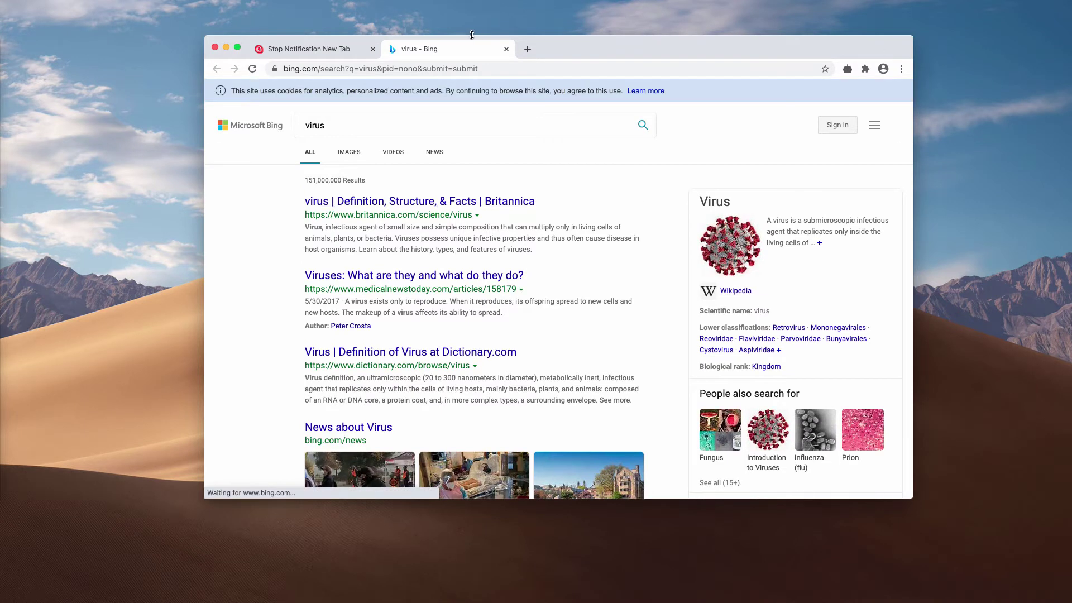
left_click(507, 50)
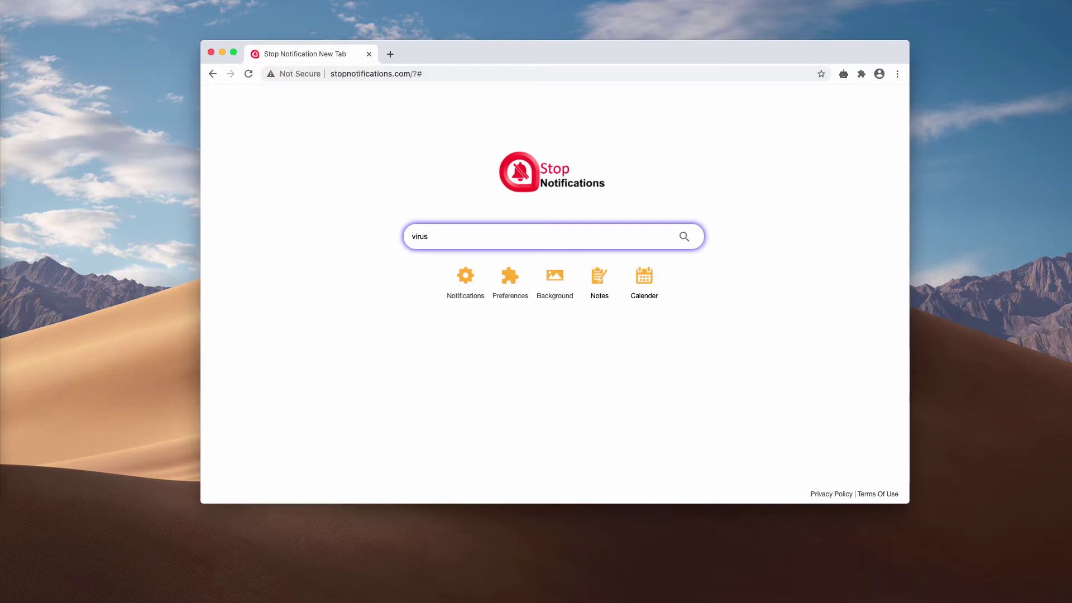
Repeat the "virus" search, switch between the start page and the results, and close the results tab
key("Return")
left_click(335, 54)
left_click(417, 55)
left_click(319, 55)
left_click(502, 54)
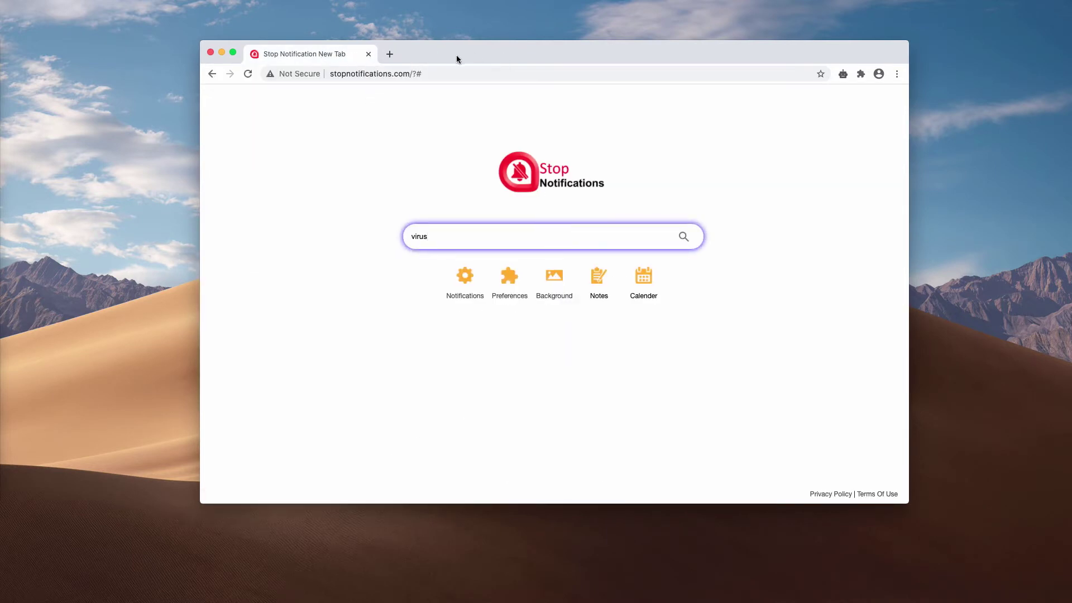
Open the browser's extensions page and disable the Urban Free VPN proxy Unblocker - Best VPN extension
left_click(897, 74)
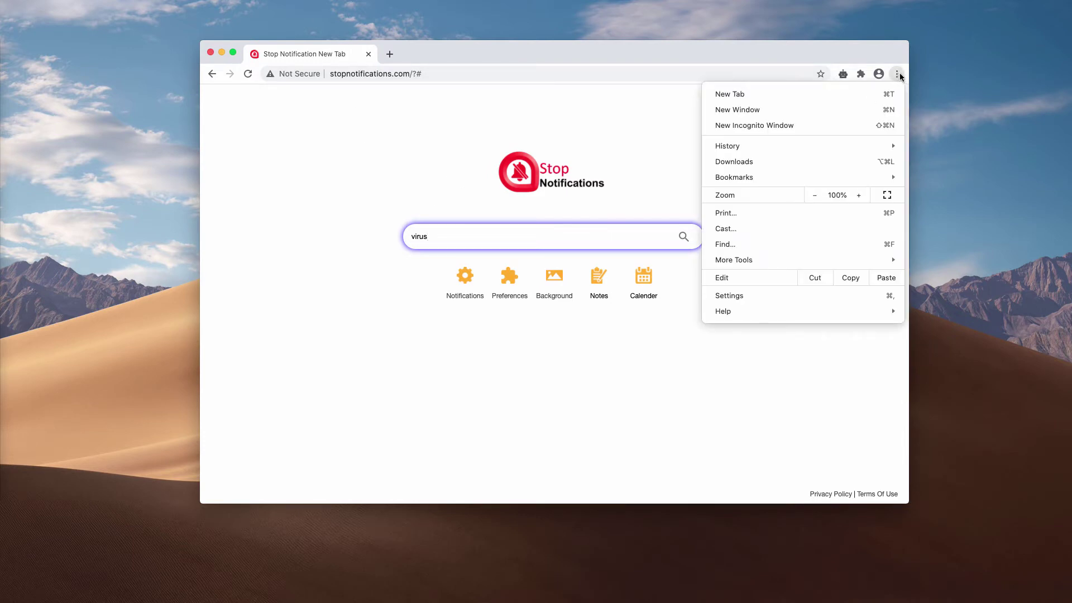
mouse_move(792, 256)
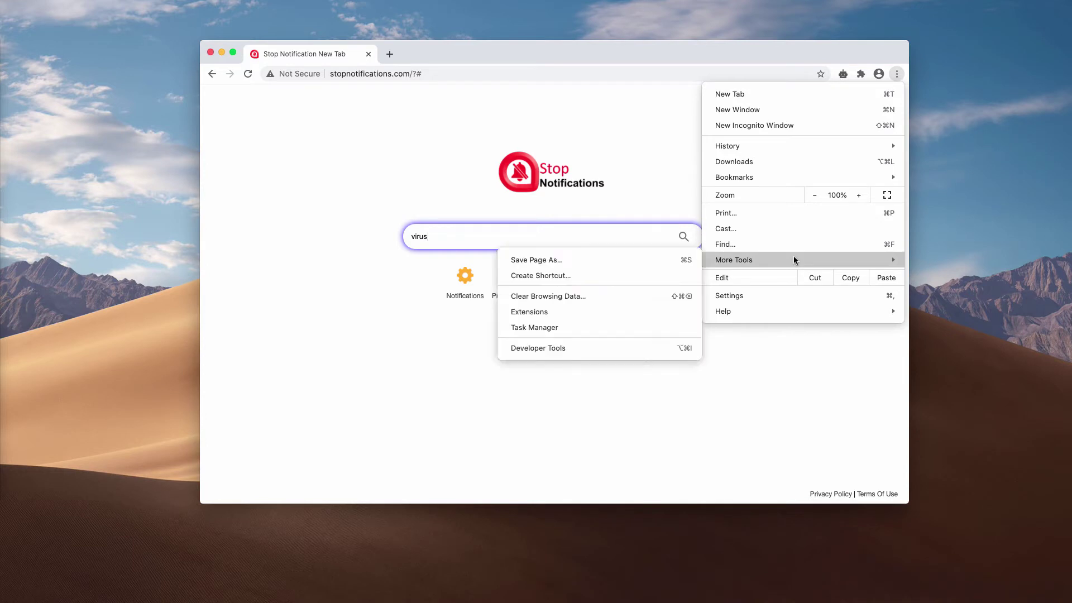
left_click(635, 313)
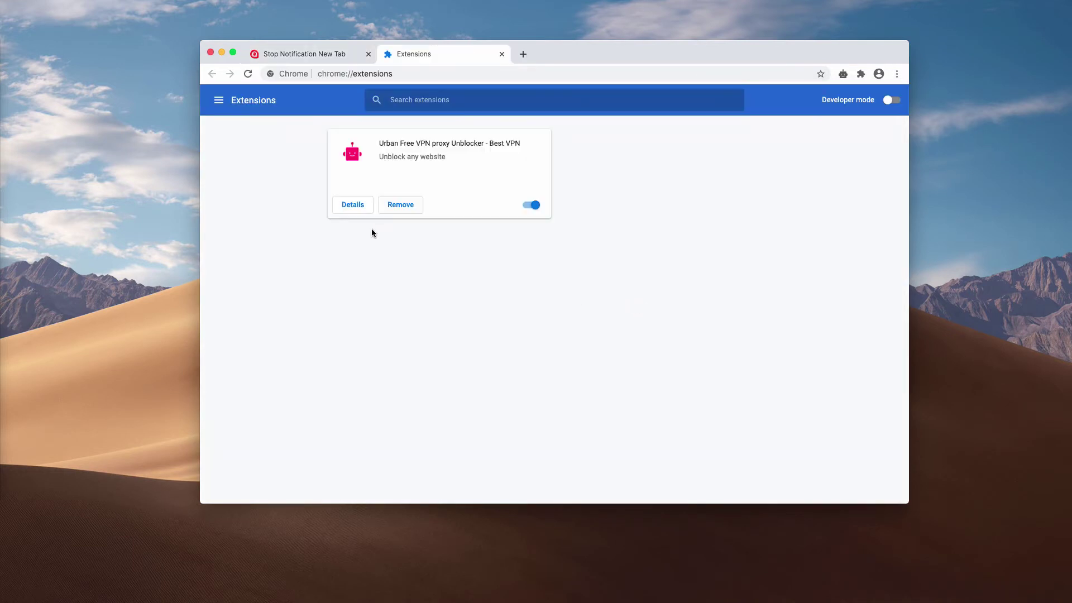
left_click(896, 73)
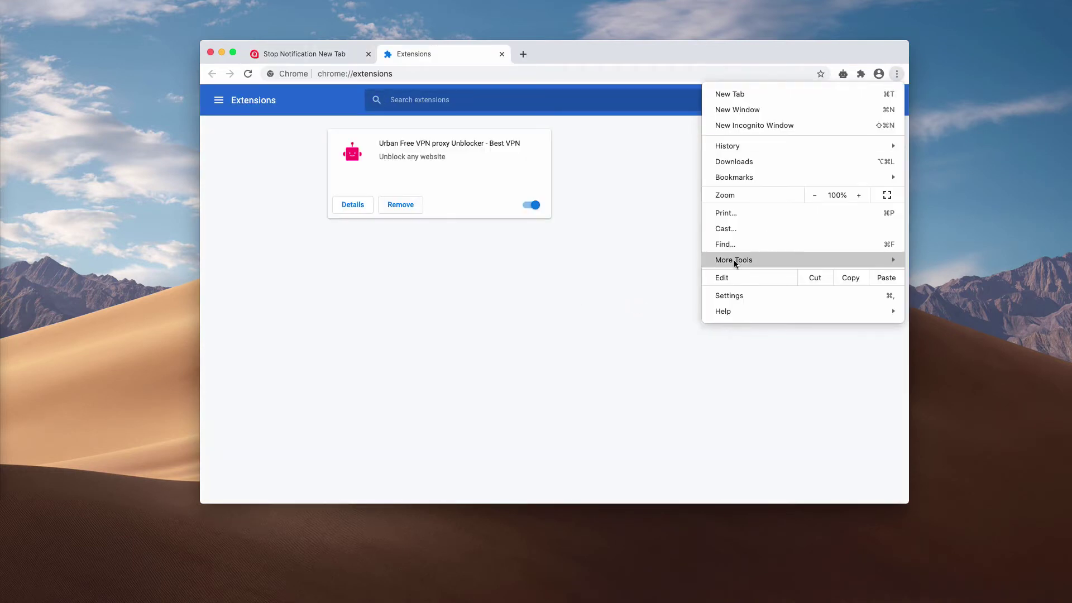
mouse_move(733, 259)
left_click(559, 312)
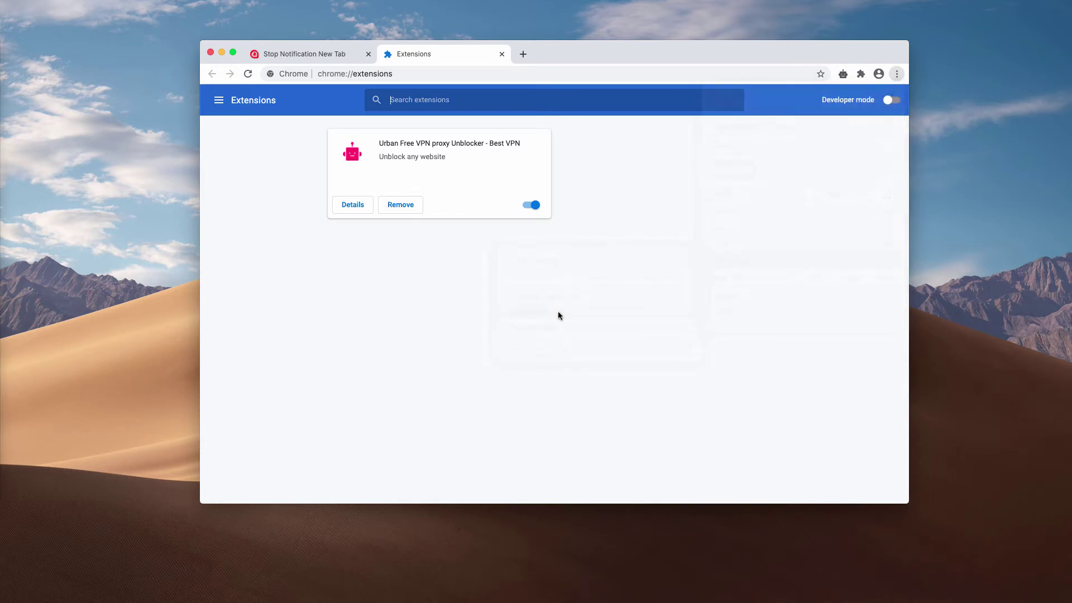
left_click(531, 205)
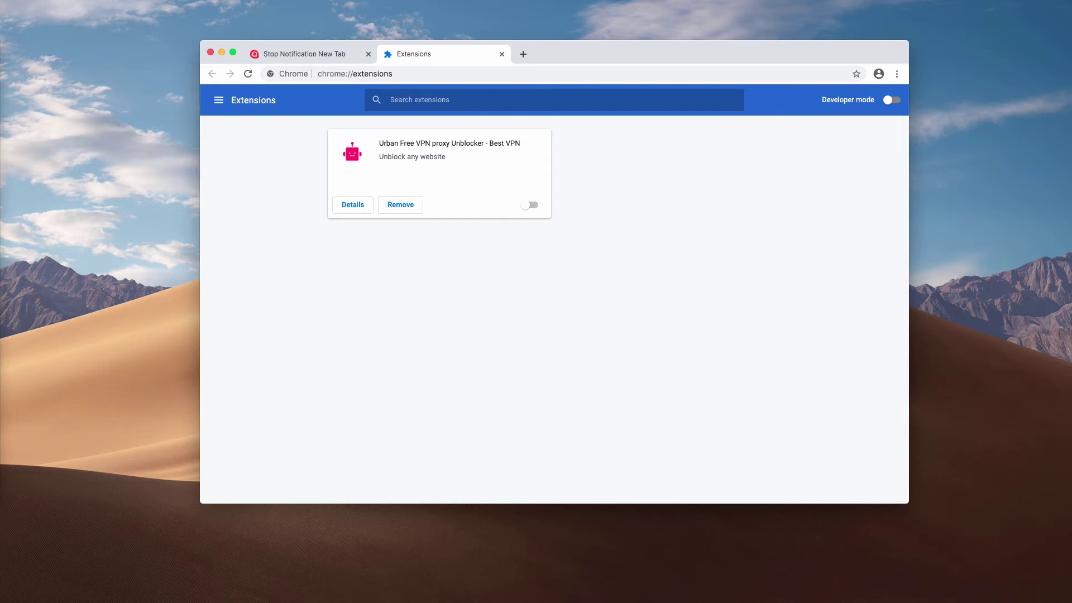
Look through the installed apps in Finder's Applications folder and close the window
left_click(440, 75)
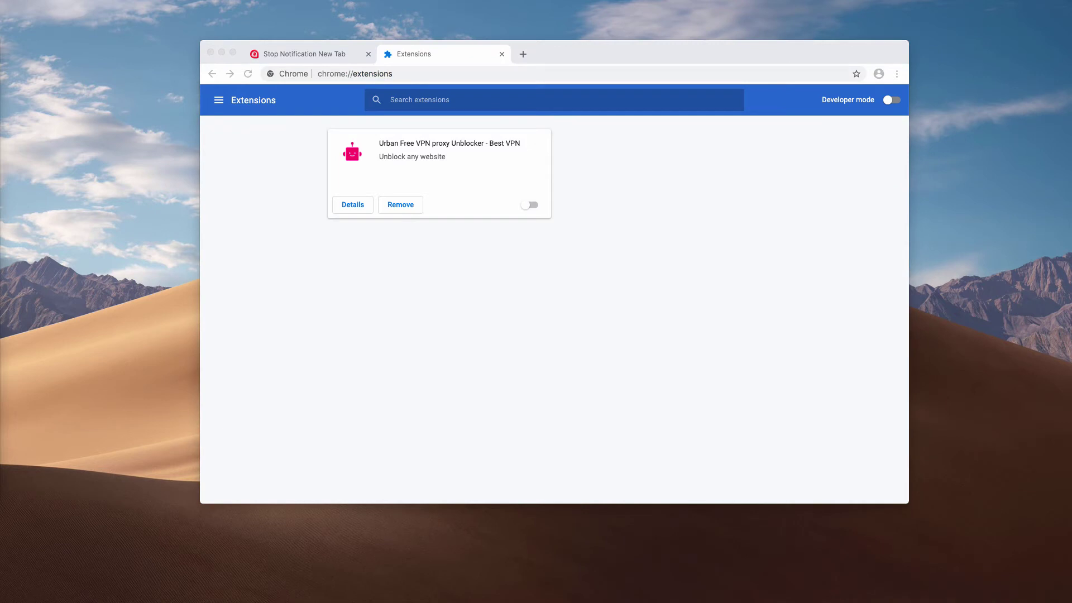
left_click_drag(287, 136, 353, 135)
scroll(384, 277, "up", 5)
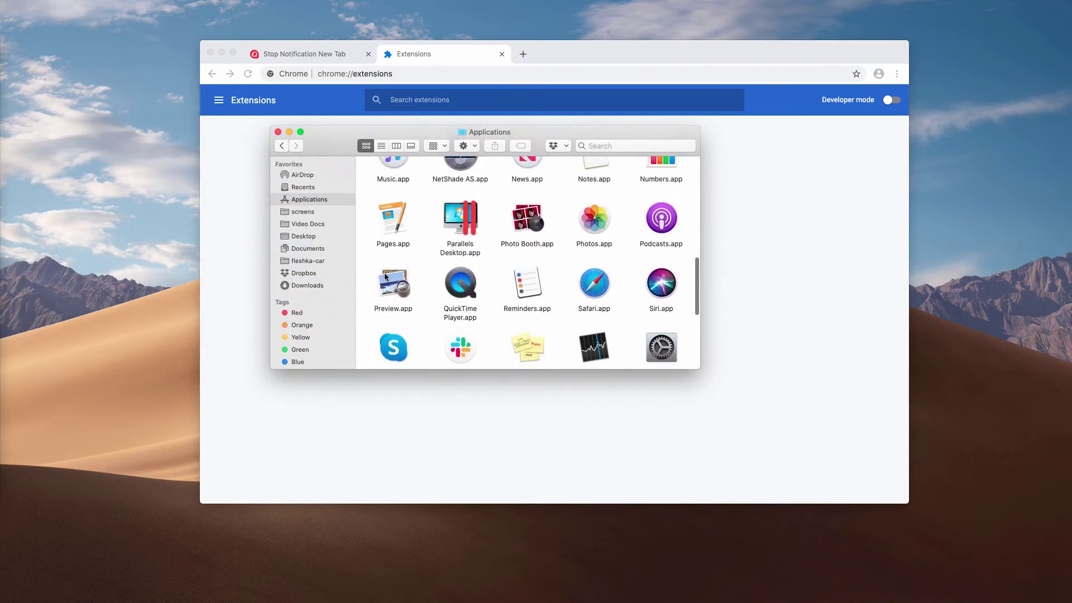
scroll(385, 275, "up", 4)
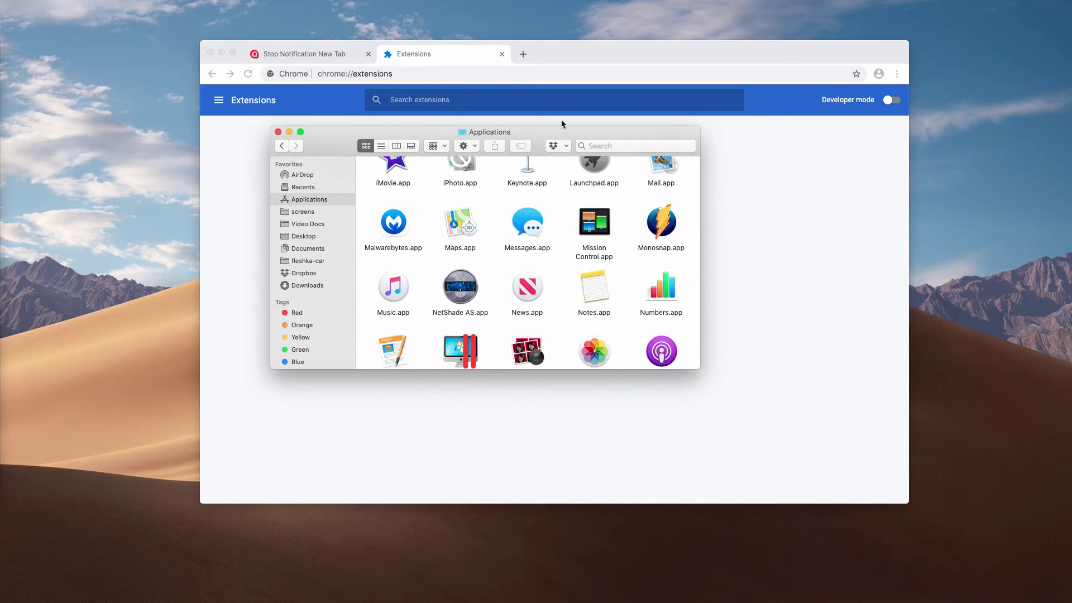
left_click(278, 132)
Open the Combo Cleaner website in place of the extensions page
left_click(393, 72)
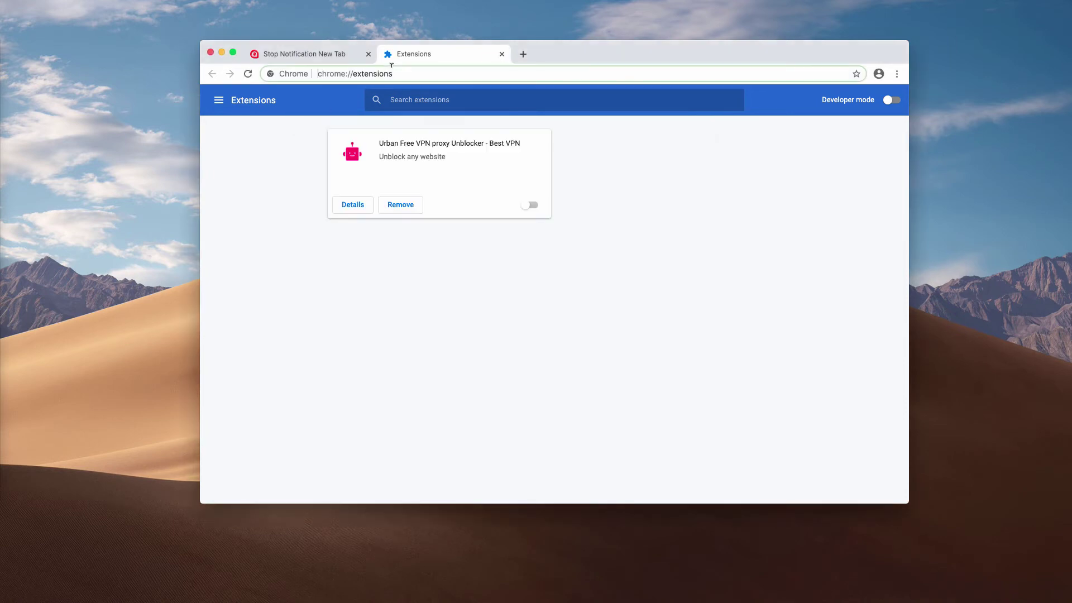
key("super+a")
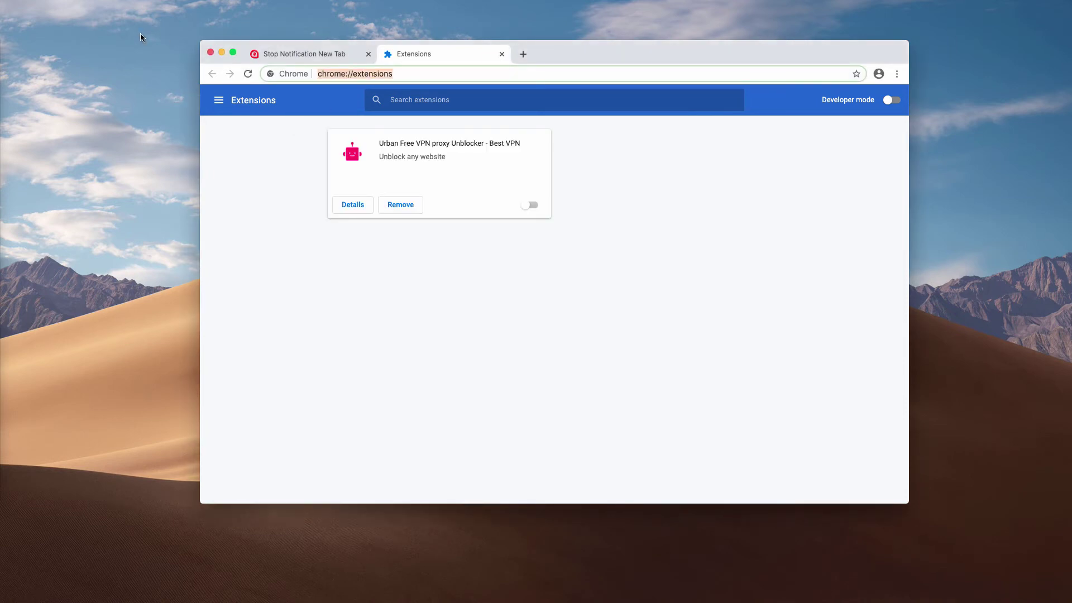
type("c")
key("Return")
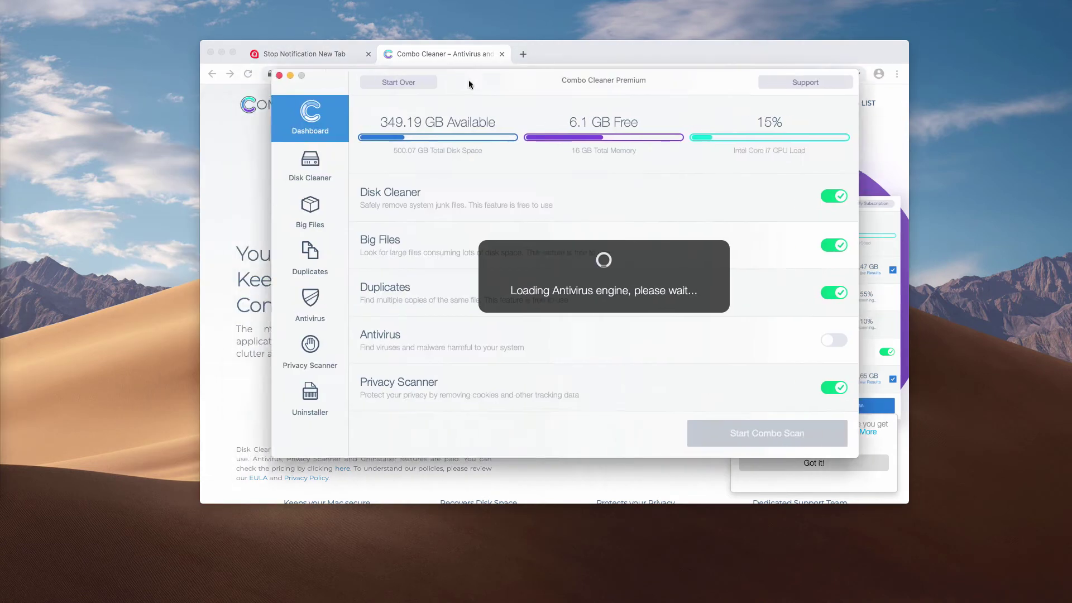
Switch to the Combo Cleaner app, run a Combo Scan and open the Antivirus results for review
left_click(745, 431)
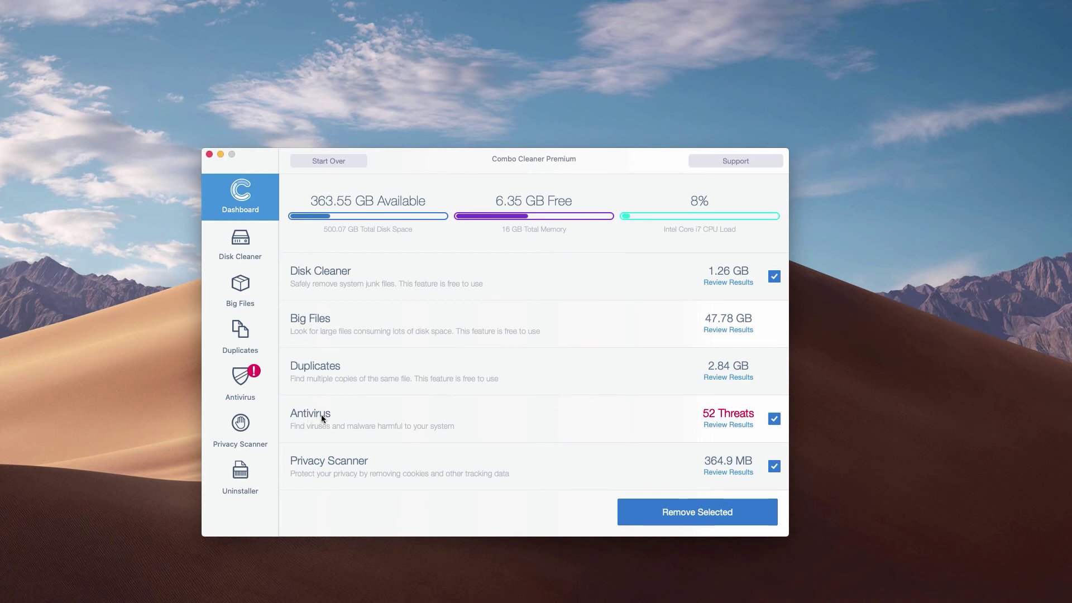
left_click(729, 426)
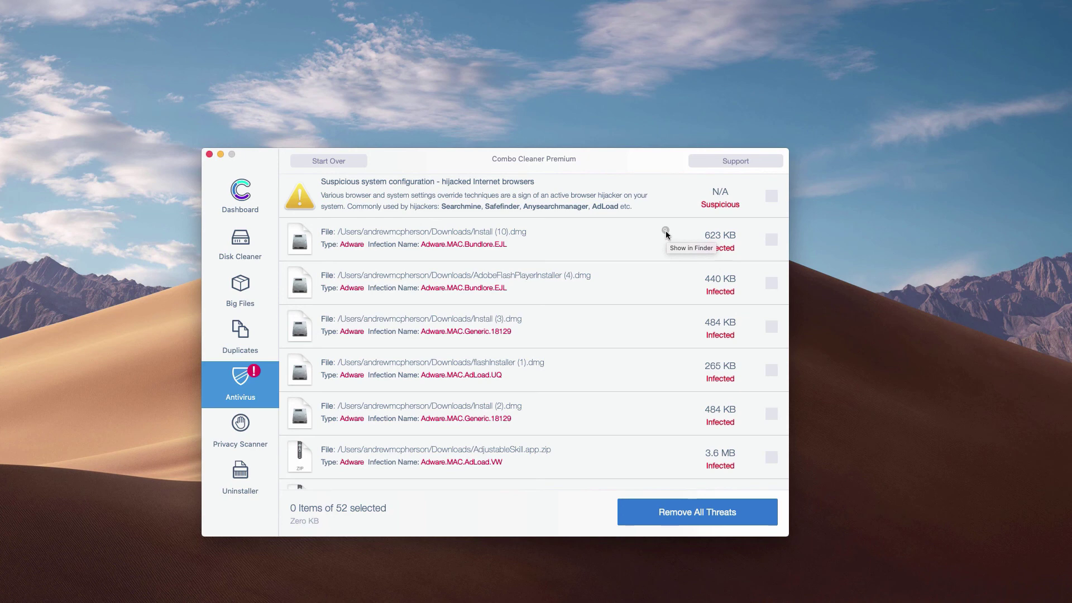
Show the infected file Install (10).dmg in Finder, move it to the Trash and return to the threat list
left_click(665, 230)
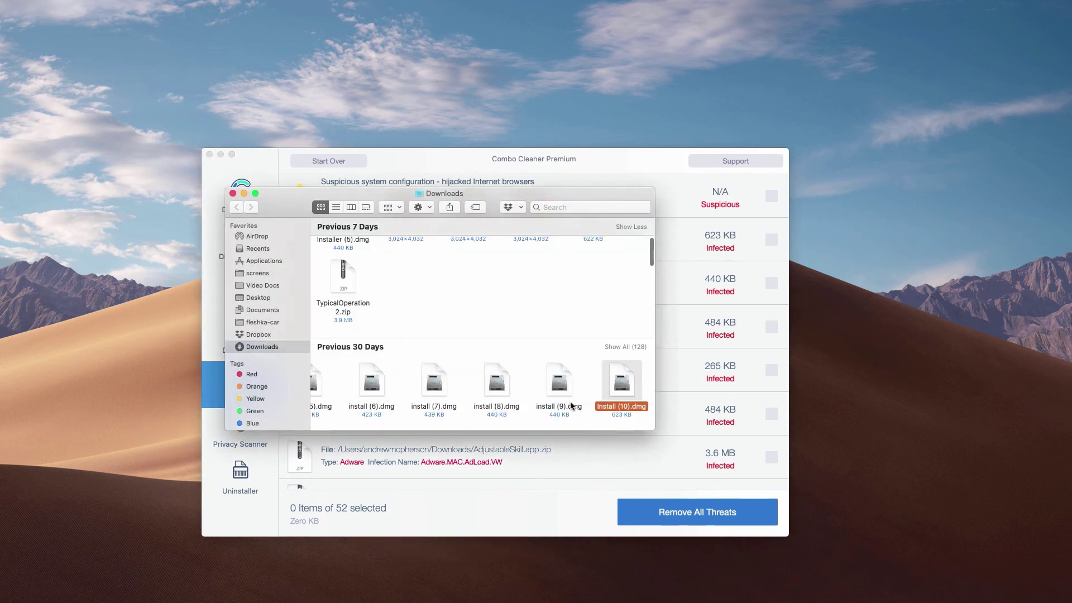
right_click(616, 385)
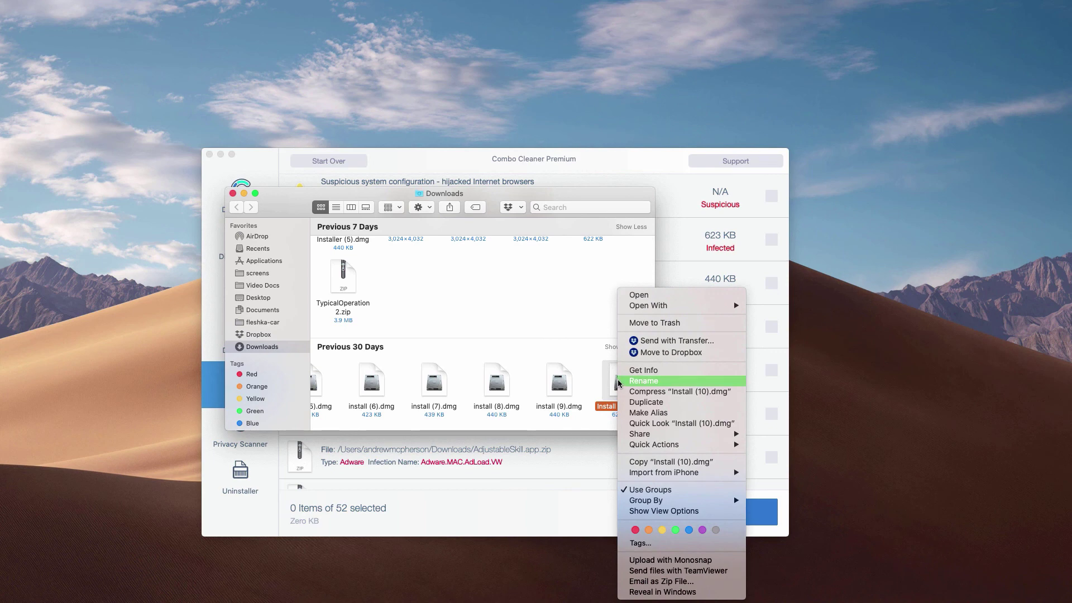
left_click(649, 324)
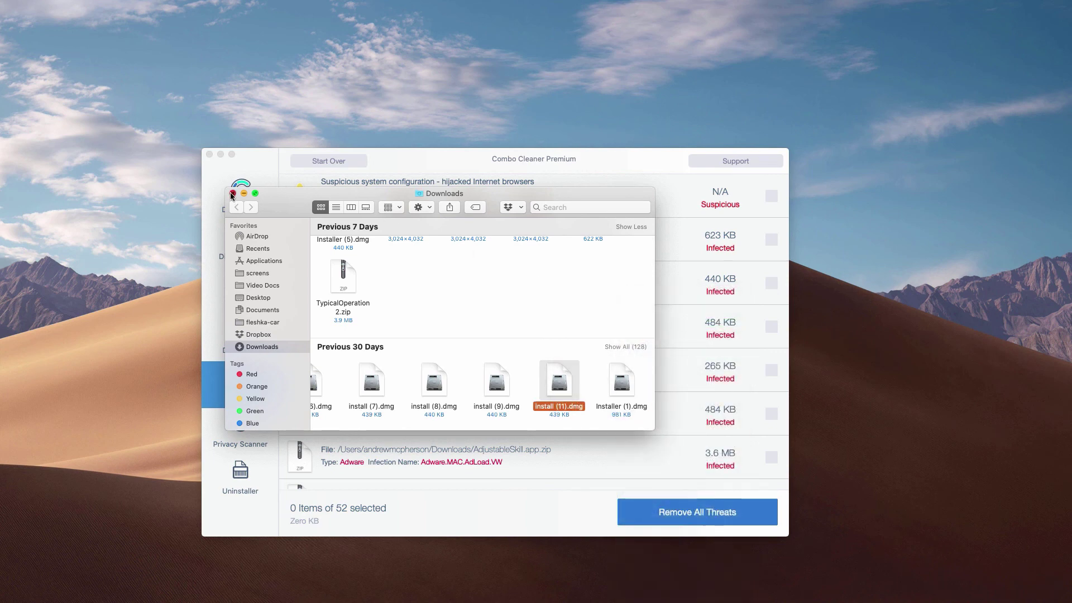
left_click(232, 193)
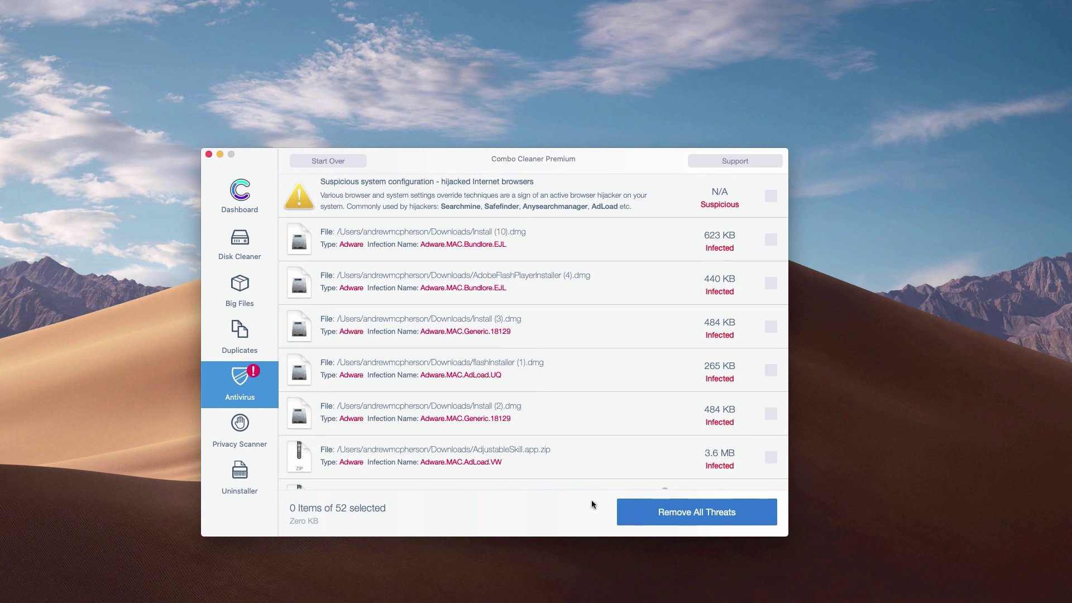
scroll(469, 219, "down", 1)
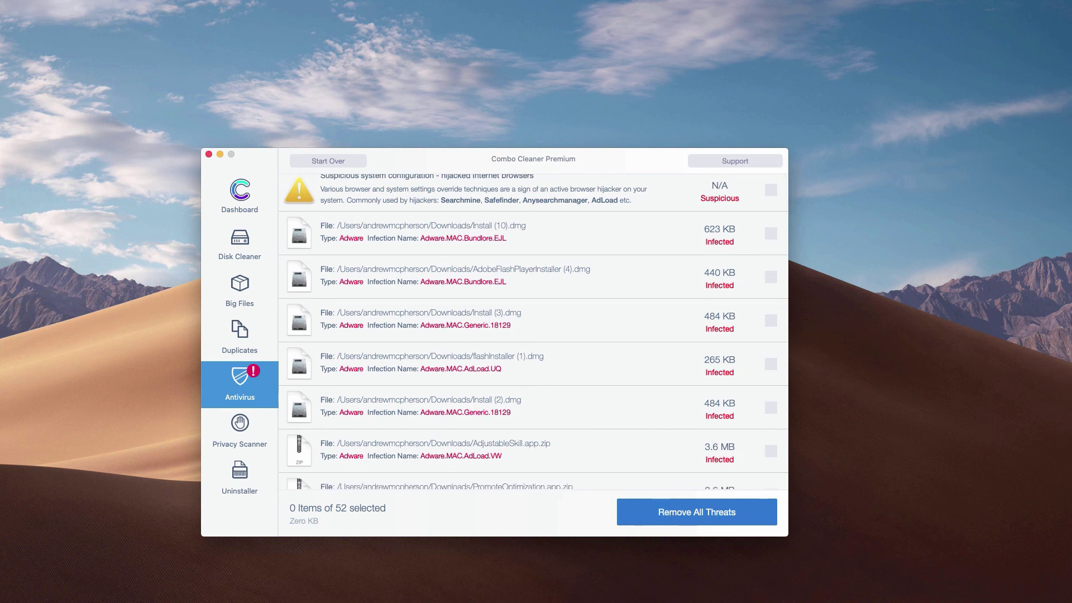